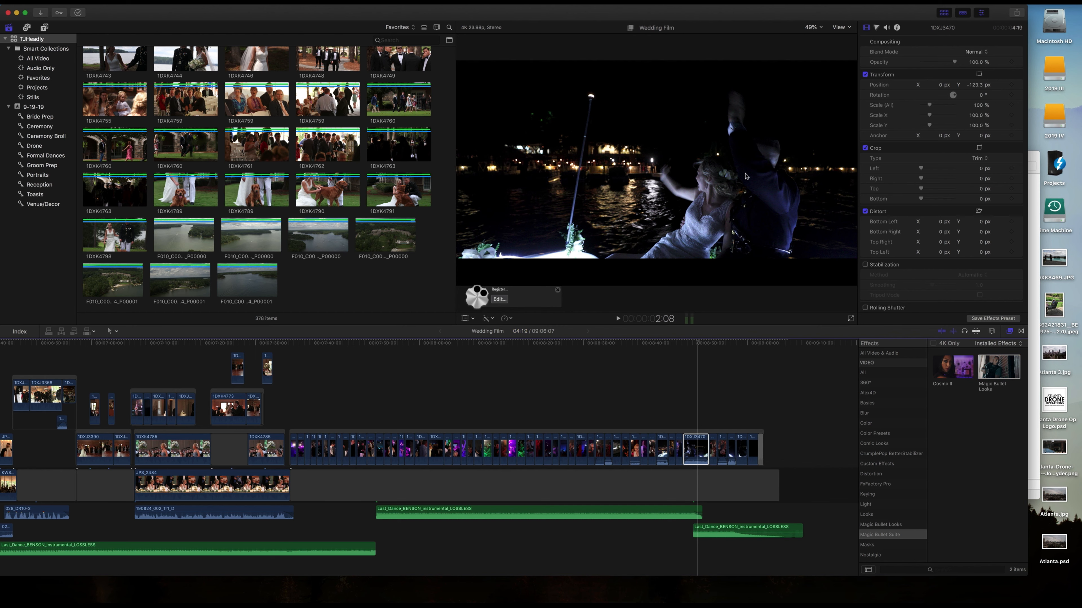
# Step: Open the Magic Bullet Looks editor for the selected night boat clip and add a Colorista tool to the Post stage
pyautogui.click(503, 303)
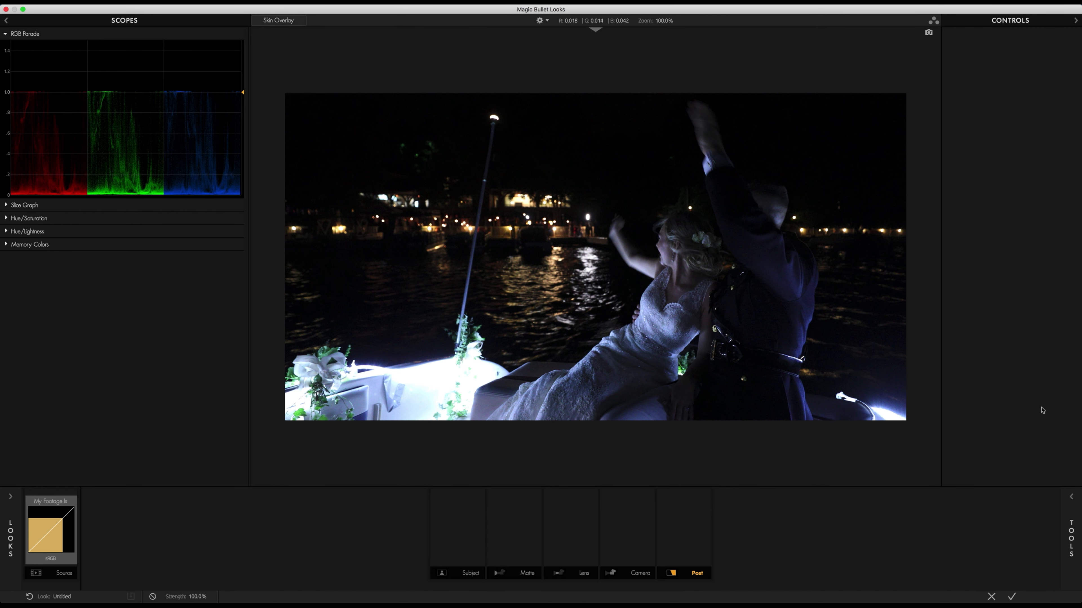
pyautogui.click(1079, 505)
pyautogui.moveTo(854, 211); pyautogui.dragTo(736, 269)
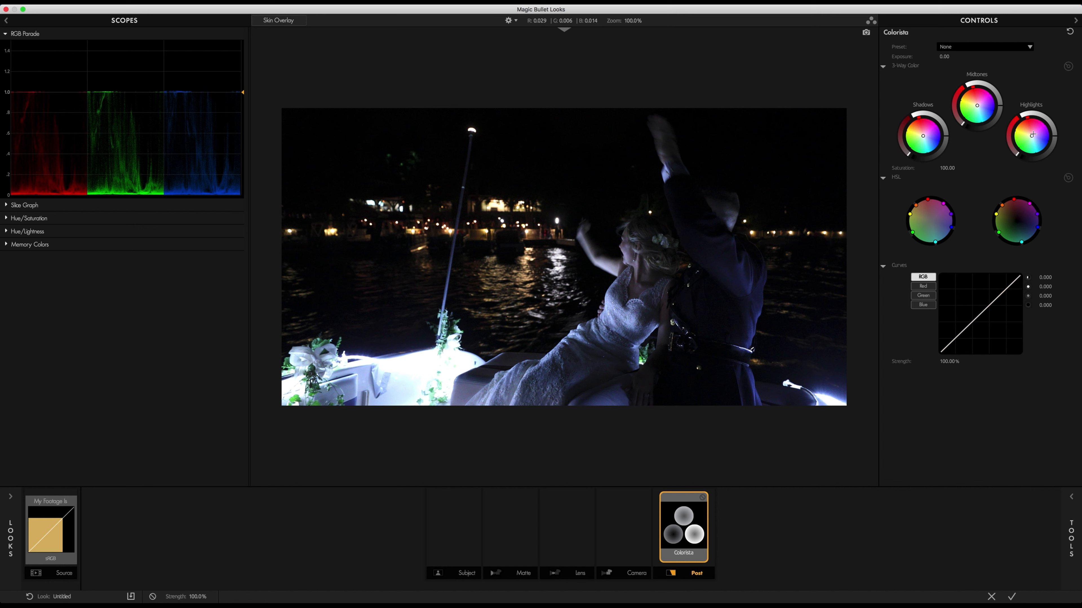
# Step: Warm the highlights and midtones in Colorista's 3-Way Color by shifting both toward orange
pyautogui.moveTo(1031, 135); pyautogui.dragTo(1027, 129)
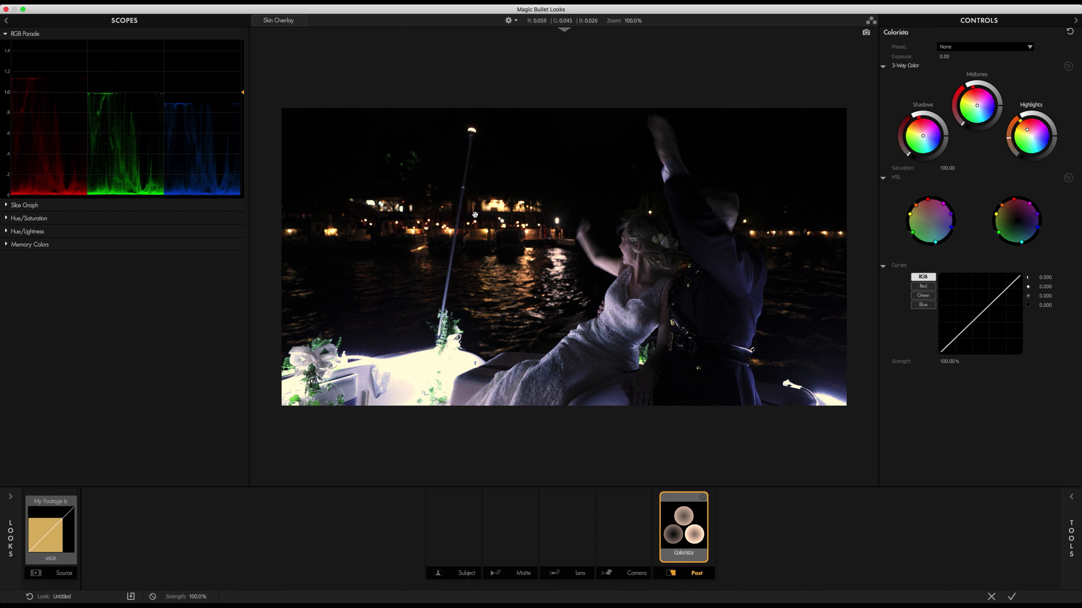
pyautogui.moveTo(968, 104); pyautogui.dragTo(973, 100)
pyautogui.moveTo(1027, 130); pyautogui.dragTo(1027, 129)
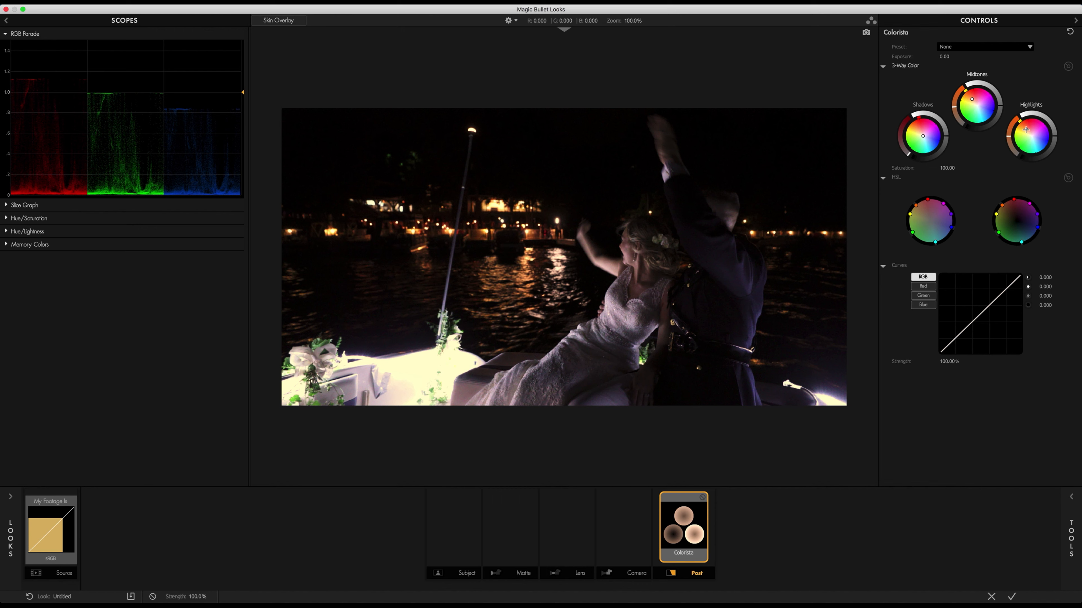
pyautogui.moveTo(971, 99); pyautogui.dragTo(971, 100)
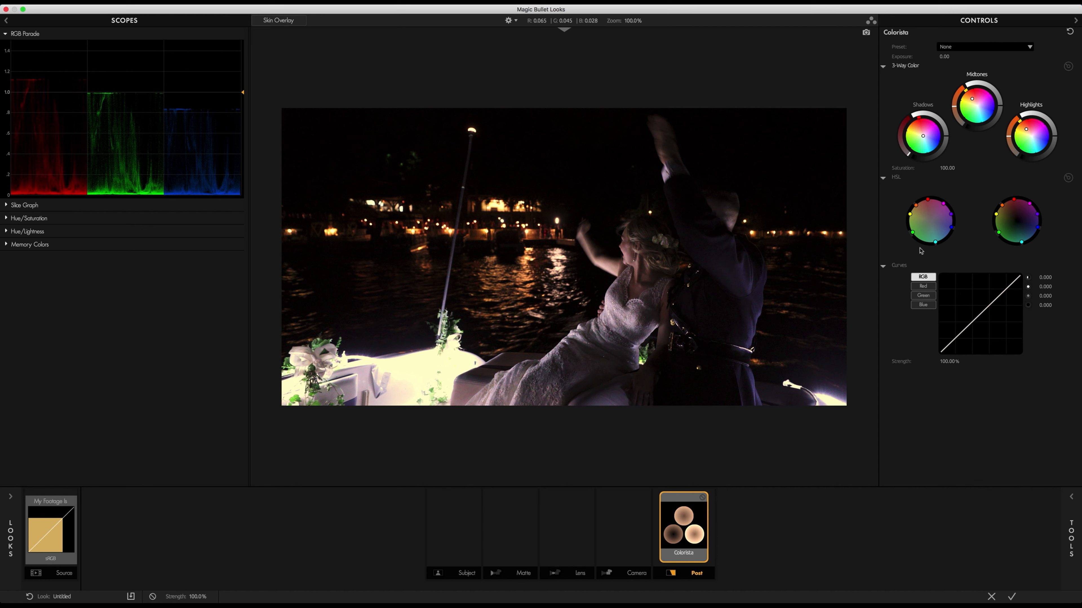
pyautogui.moveTo(1026, 129); pyautogui.dragTo(1026, 130)
# Step: Lower the highlight ends of the Red and Green curves, anchoring the Red curve with a point in its upper part
pyautogui.click(921, 287)
pyautogui.click(1005, 289)
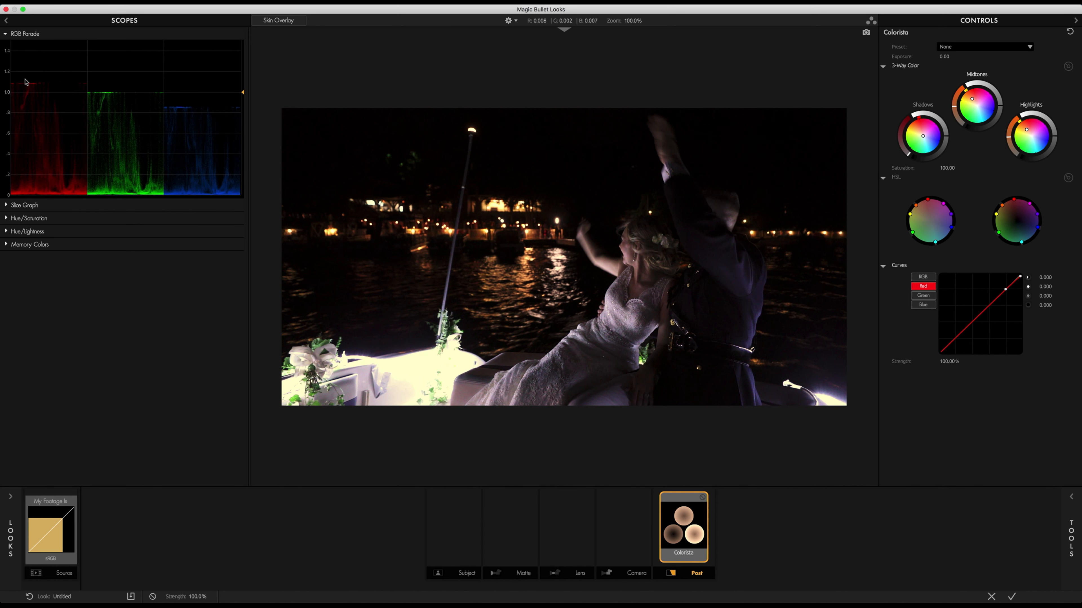
pyautogui.moveTo(1020, 277); pyautogui.dragTo(1020, 280)
pyautogui.click(923, 296)
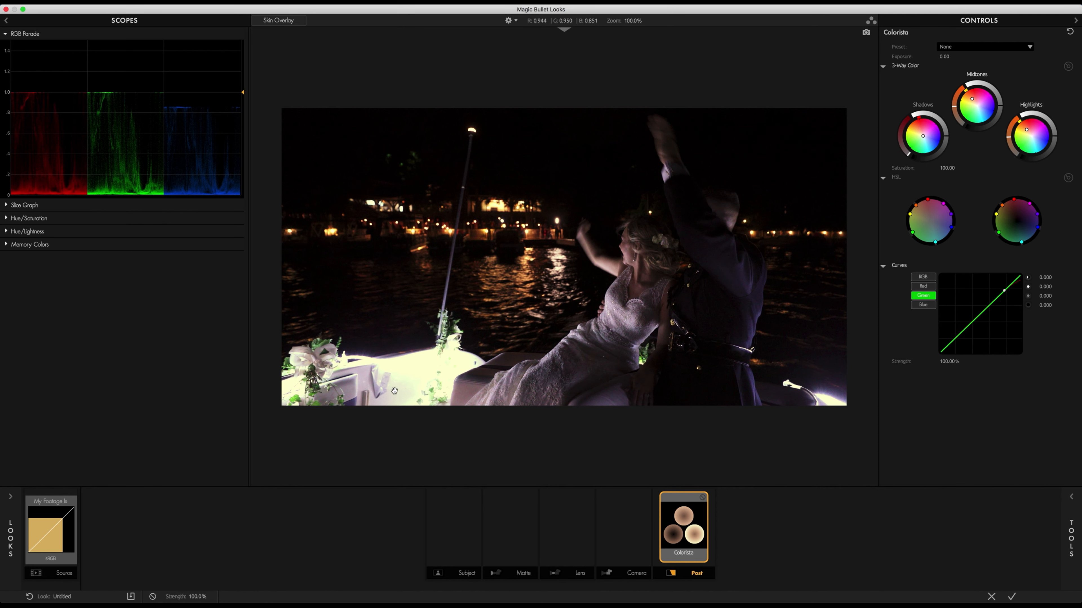
pyautogui.moveTo(1020, 276); pyautogui.dragTo(1020, 284)
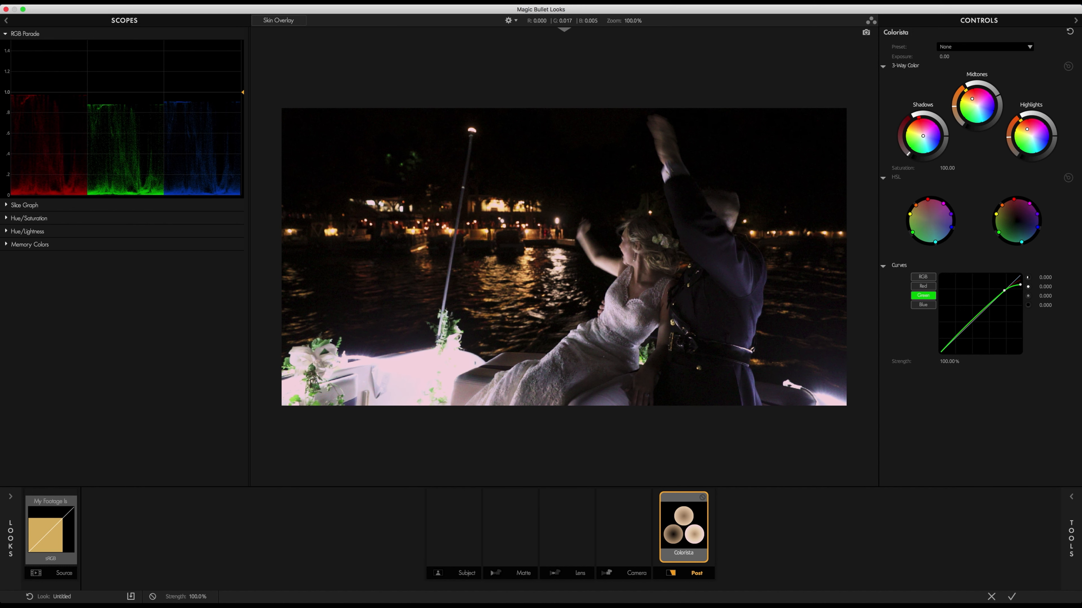
# Step: Shift the shadows toward orange and fine-tune the midtones, comparing the image with Colorista on and off
pyautogui.moveTo(972, 99); pyautogui.dragTo(973, 99)
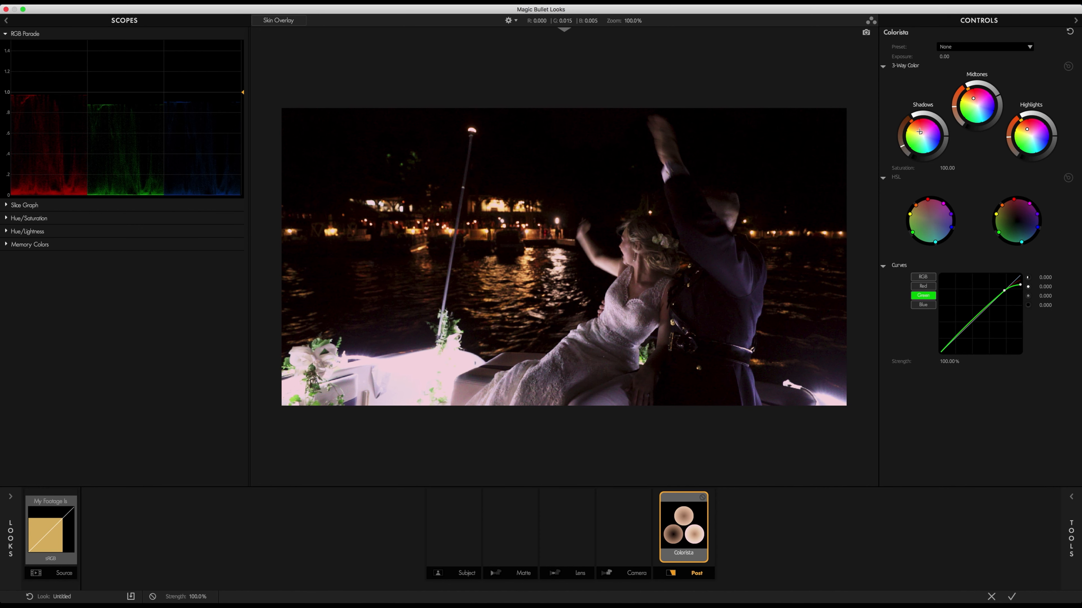
pyautogui.click(702, 498)
pyautogui.click(702, 498)
pyautogui.click(703, 498)
pyautogui.click(702, 498)
pyautogui.click(702, 498)
pyautogui.click(702, 498)
pyautogui.moveTo(973, 99); pyautogui.dragTo(973, 99)
# Step: Lower the upper part of the Blue curve and compare the image with Colorista on and off
pyautogui.click(922, 305)
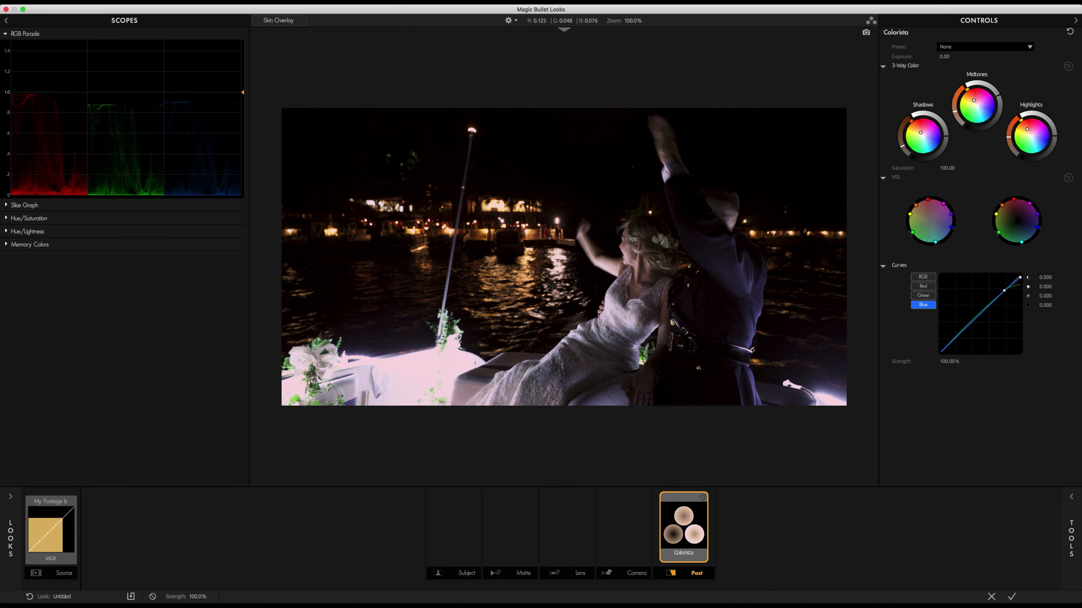
pyautogui.moveTo(1021, 280)
pyautogui.mouseDown()
pyautogui.moveTo(988, 306)
pyautogui.moveTo(1005, 293)
pyautogui.mouseUp()
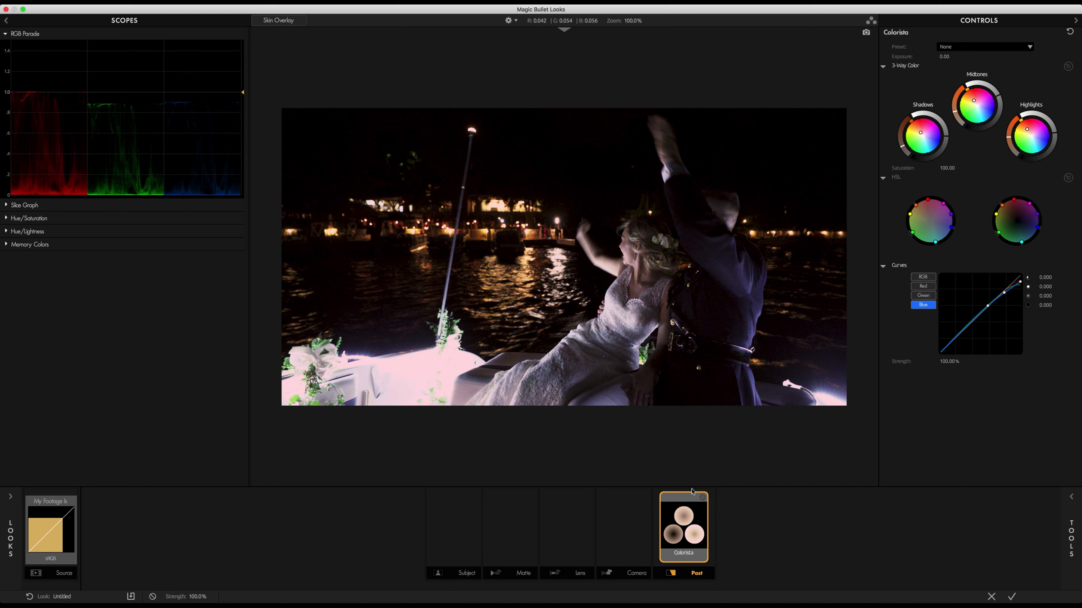
pyautogui.click(703, 498)
pyautogui.click(702, 498)
pyautogui.click(702, 498)
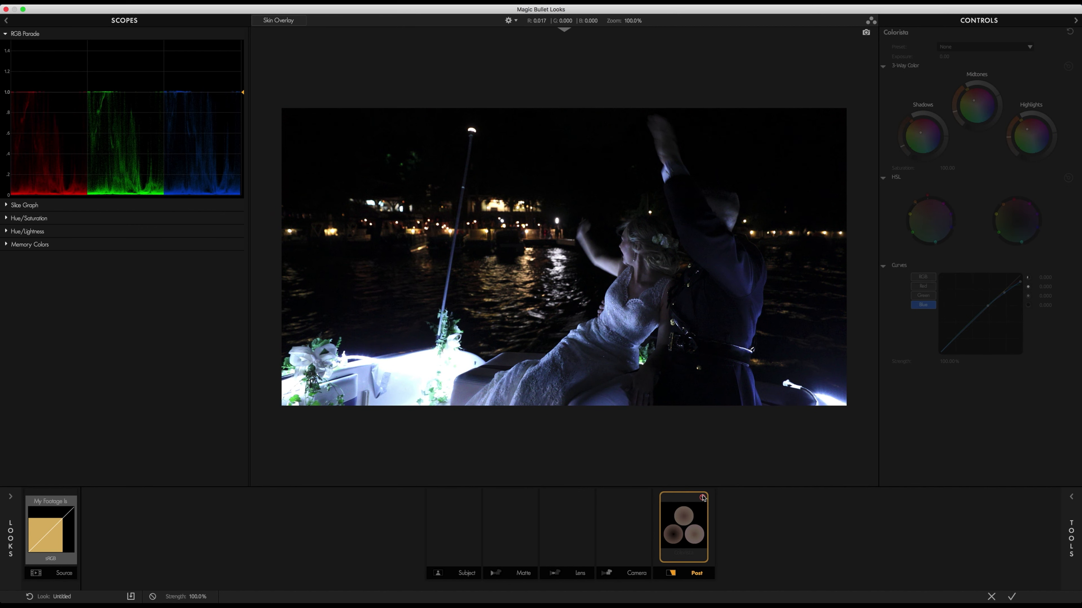
pyautogui.click(702, 497)
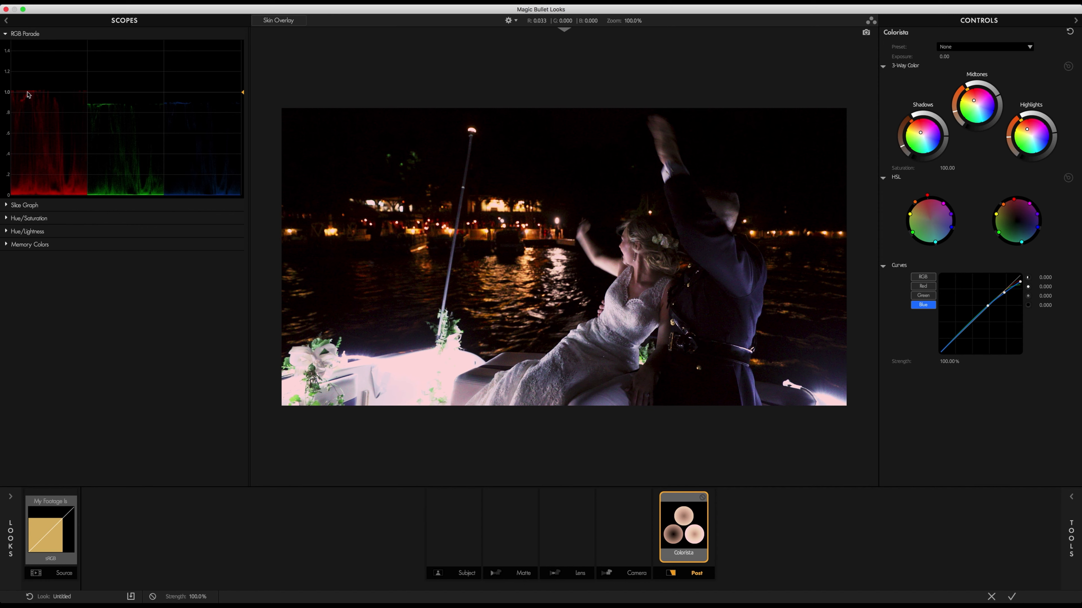
# Step: Lower the highlight end of the Red curve slightly and raise the shadows' brightness in 3-Way Color
pyautogui.click(929, 287)
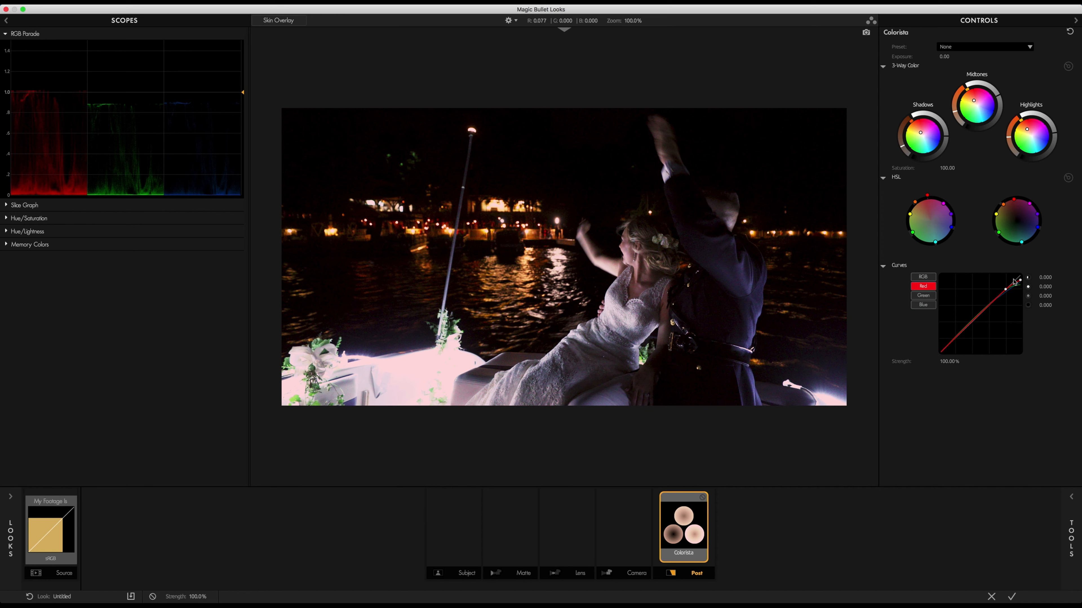
pyautogui.moveTo(1020, 280); pyautogui.dragTo(1020, 281)
pyautogui.moveTo(945, 137); pyautogui.dragTo(946, 137)
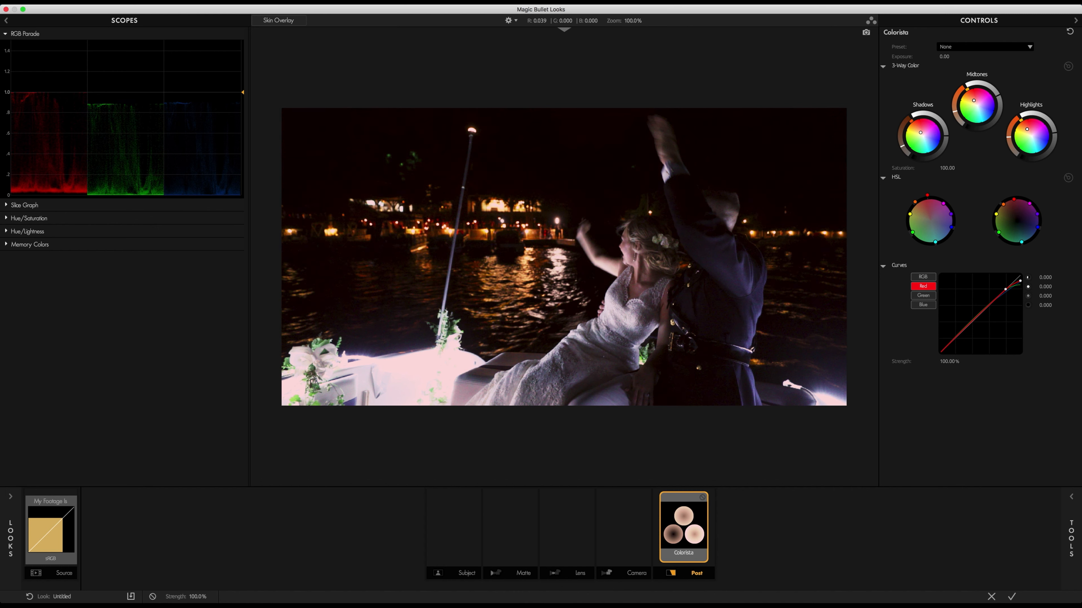
pyautogui.moveTo(946, 136); pyautogui.dragTo(946, 136)
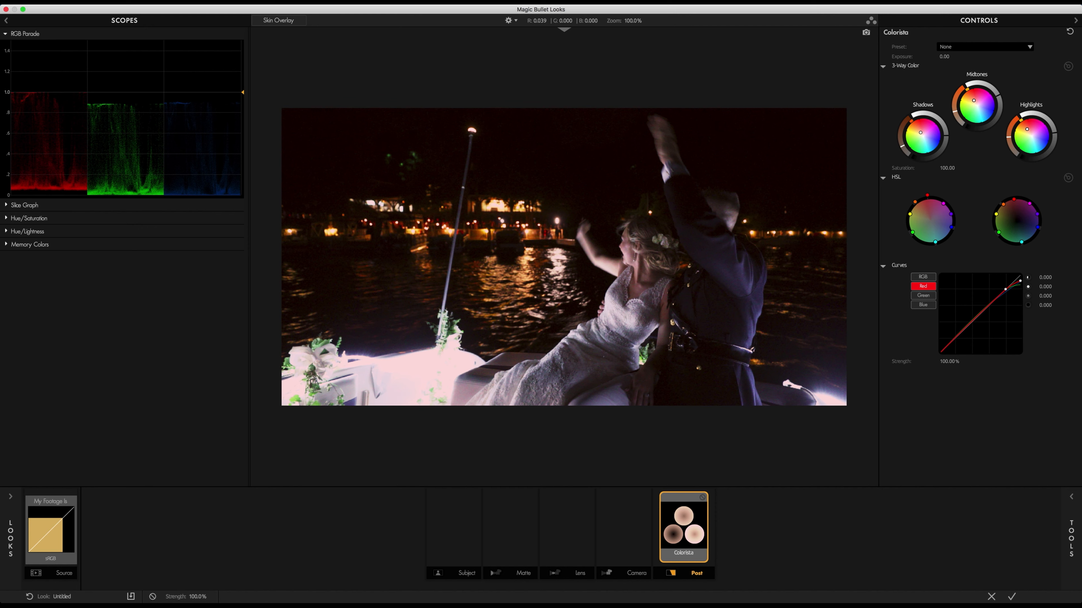
pyautogui.moveTo(946, 136); pyautogui.dragTo(946, 137)
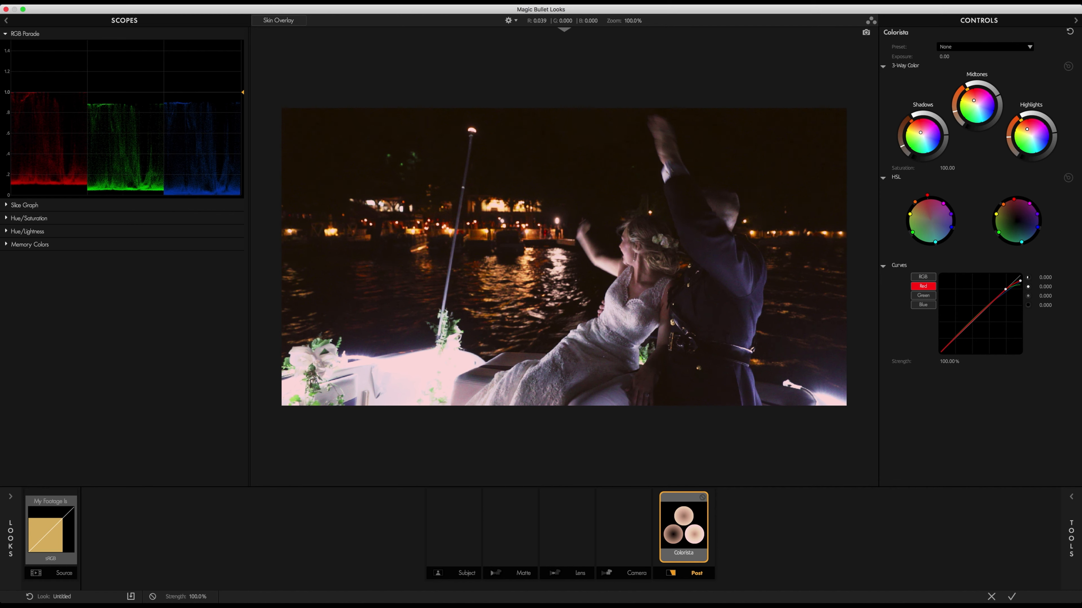
# Step: Add lower anchor points to the Green and Red curves and move their black points inward to remove the shadow tint
pyautogui.click(923, 296)
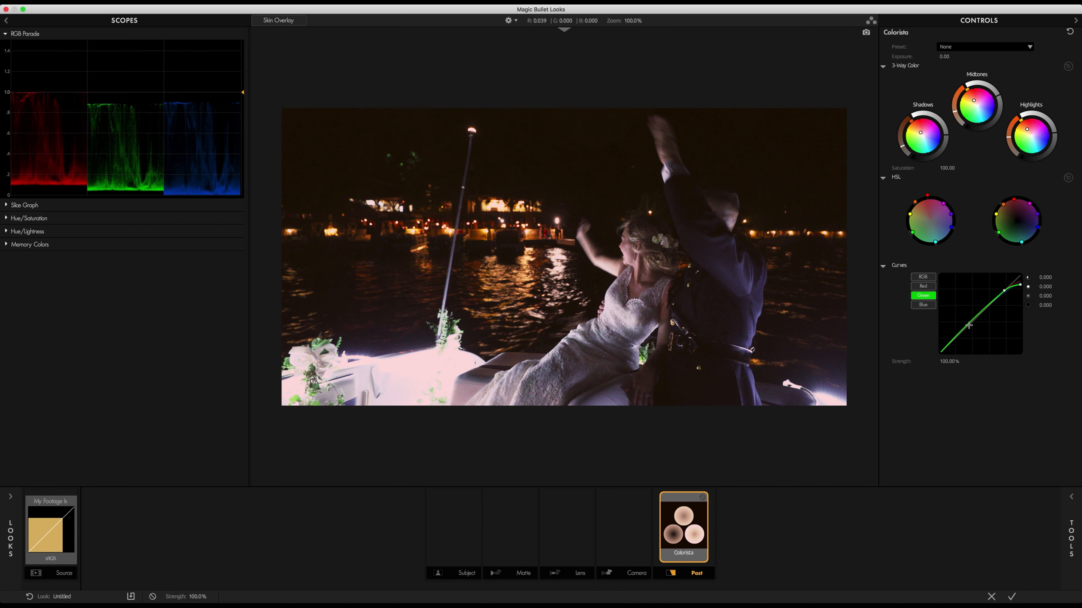
pyautogui.click(955, 337)
pyautogui.moveTo(941, 352); pyautogui.dragTo(944, 352)
pyautogui.click(922, 286)
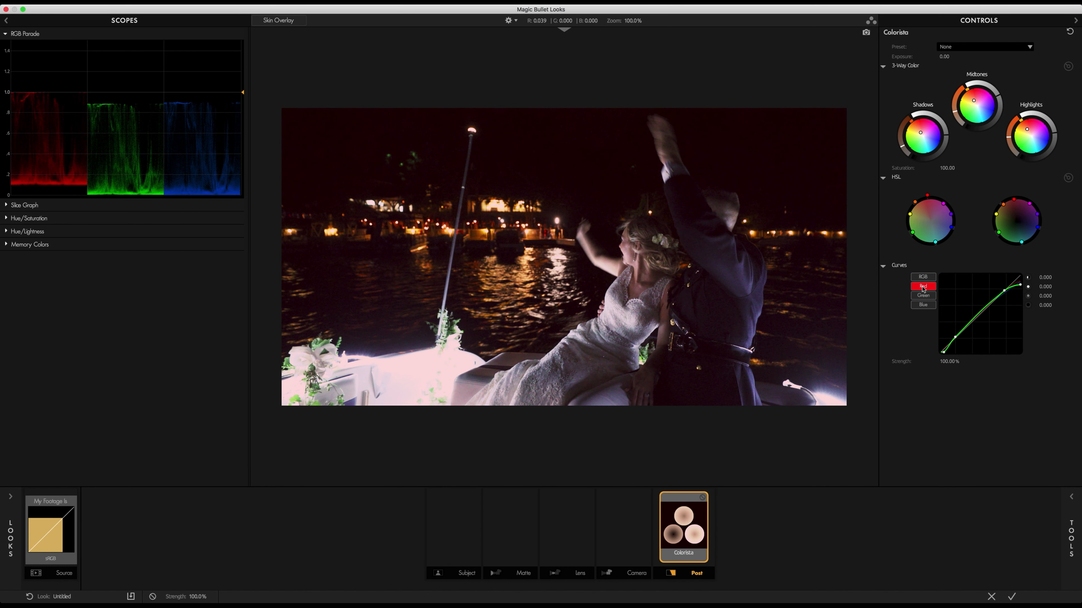
pyautogui.click(954, 336)
pyautogui.moveTo(941, 352); pyautogui.dragTo(947, 353)
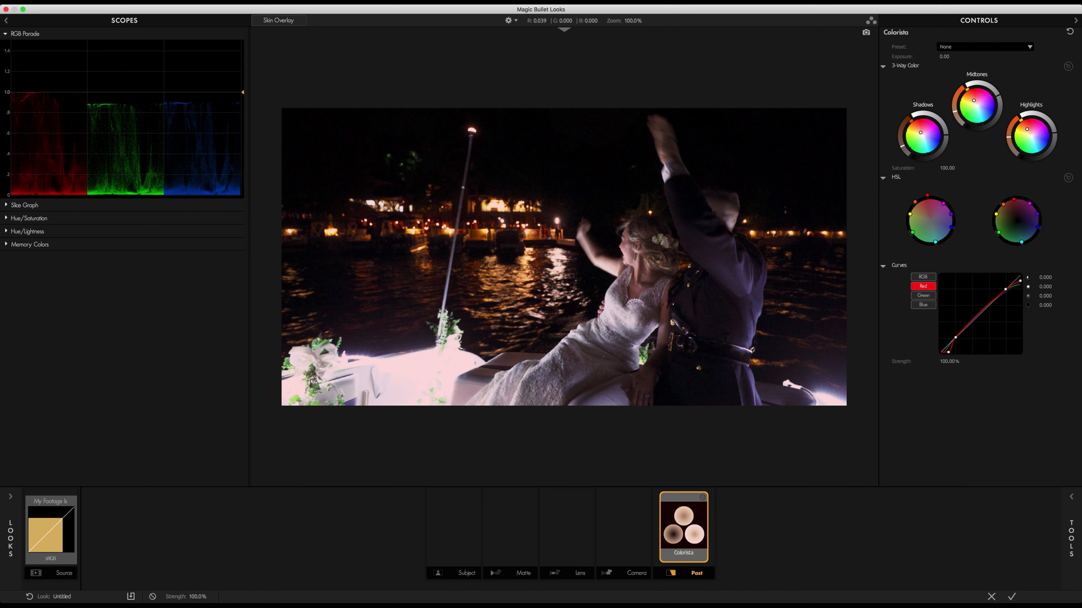
pyautogui.click(971, 322)
# Step: Compare the image with Colorista on and off, leave it enabled, and apply the look to the clip
pyautogui.click(702, 498)
pyautogui.click(702, 498)
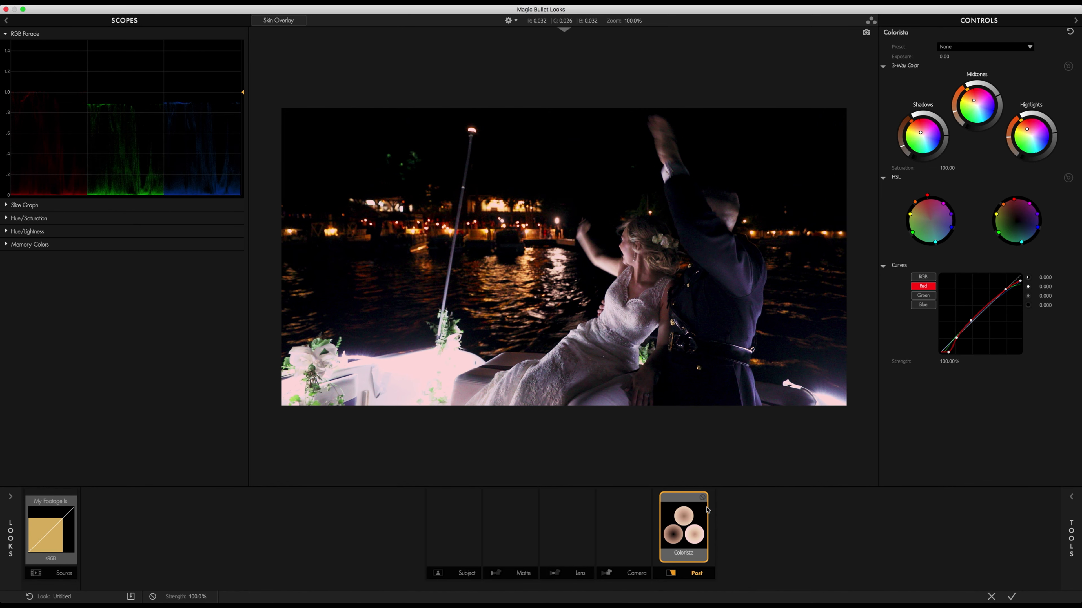
pyautogui.click(703, 498)
pyautogui.click(703, 498)
pyautogui.click(1012, 597)
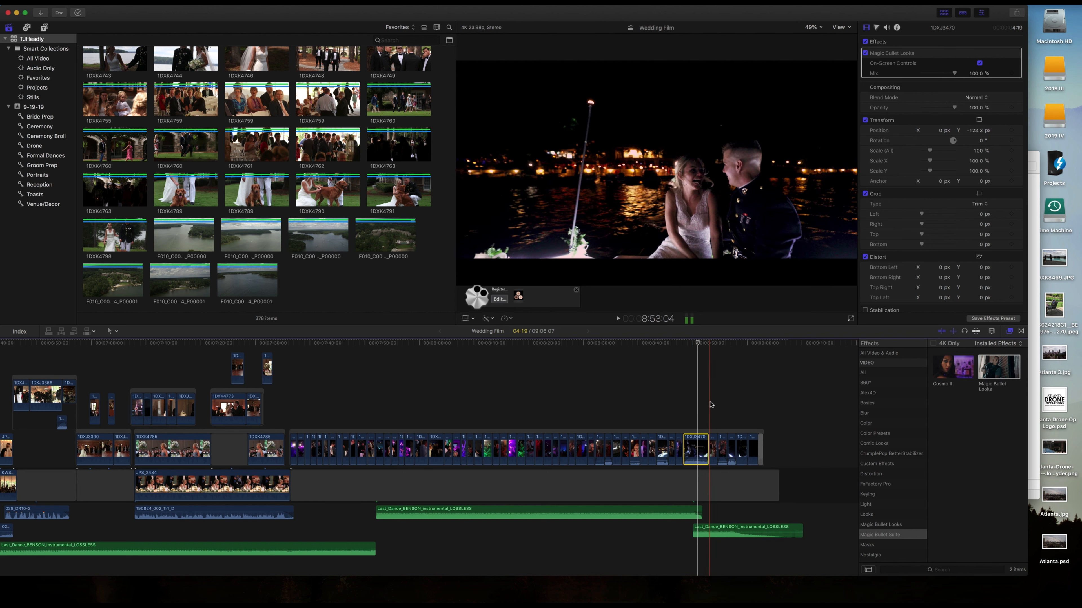
# Step: Copy the graded boat clip's attributes and paste them, without Retiming, onto the 1:14 clip of the couple kissing
pyautogui.click(696, 405)
pyautogui.click(696, 446)
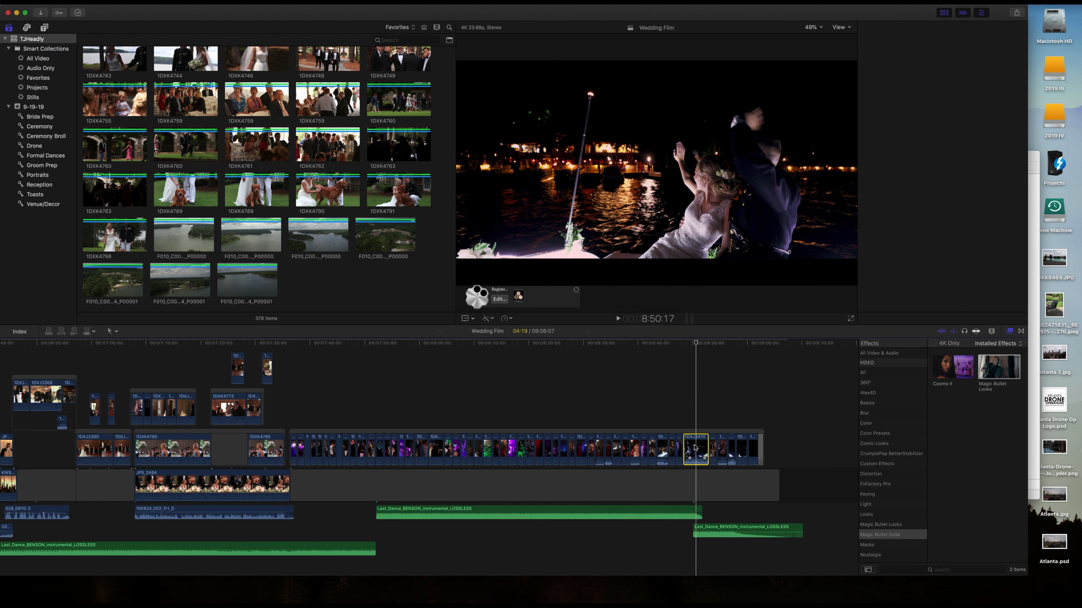
pyautogui.click(731, 447)
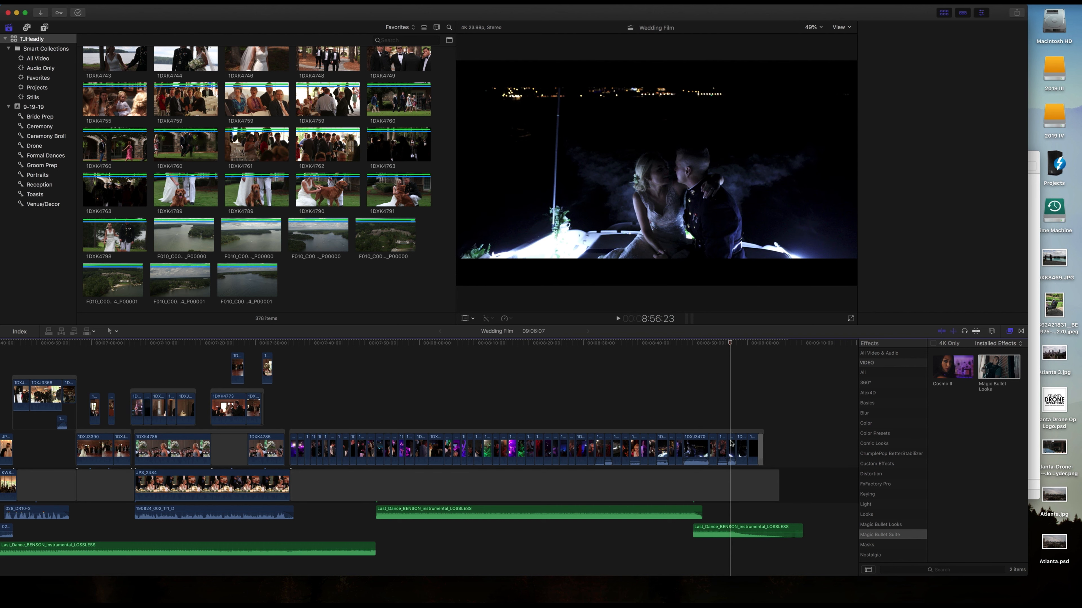
pyautogui.press('super+shift+v')
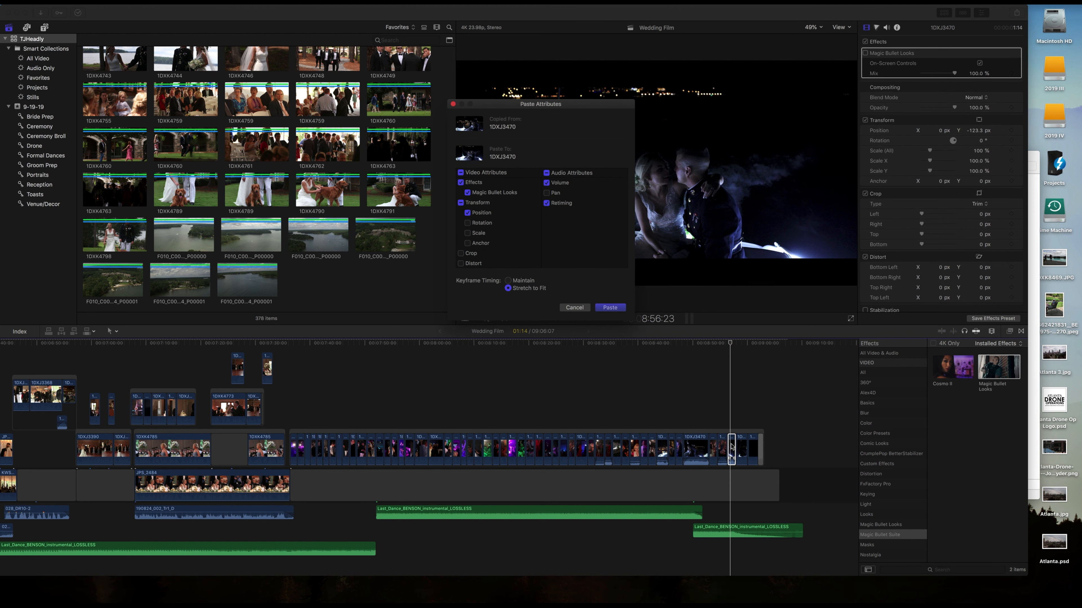
pyautogui.click(547, 204)
pyautogui.click(610, 307)
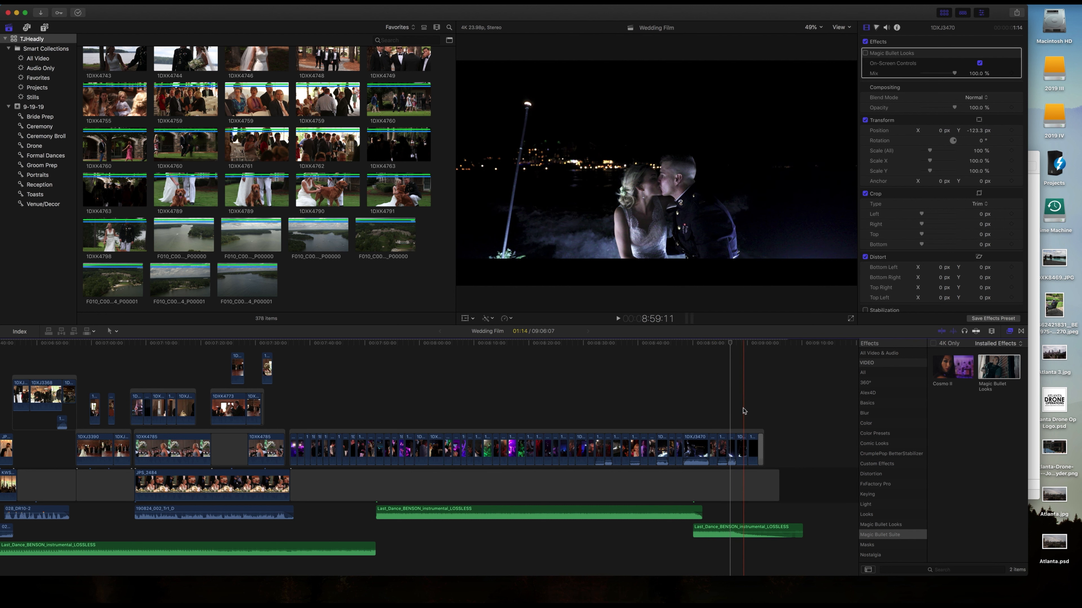
# Step: Paste the copied Magic Bullet Looks effect onto the 2:03 kissing clip and check its effects
pyautogui.click(741, 443)
pyautogui.press('super+shift+v')
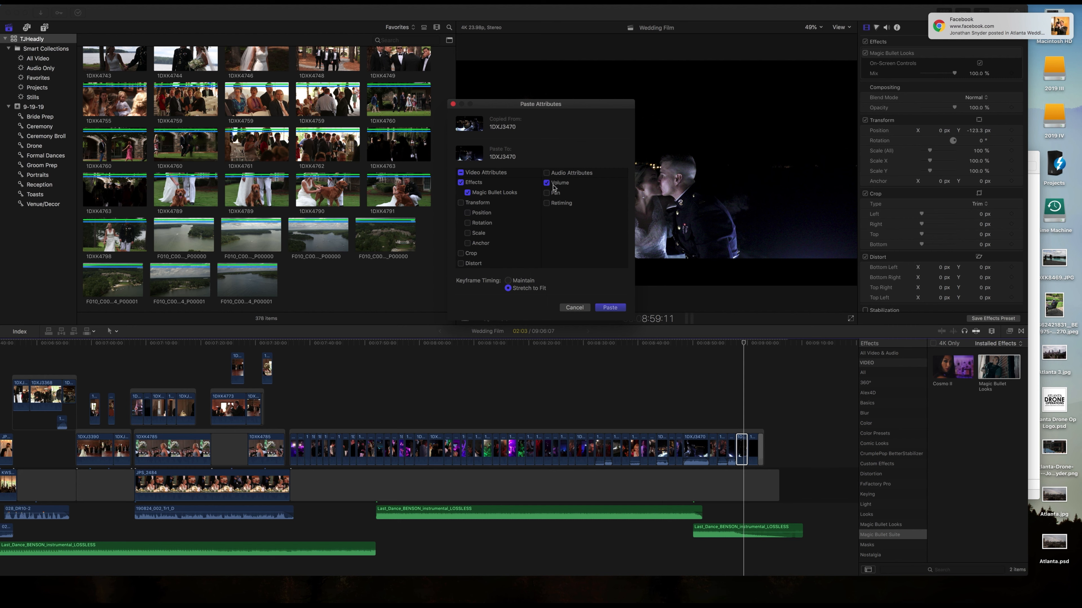
pyautogui.click(609, 308)
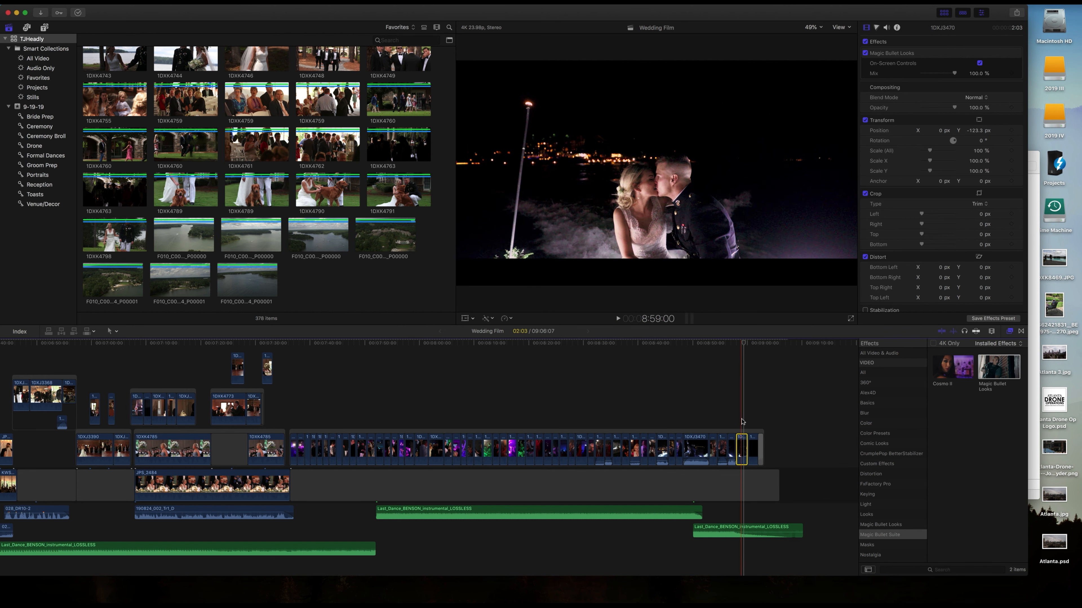
pyautogui.click(888, 69)
pyautogui.click(881, 92)
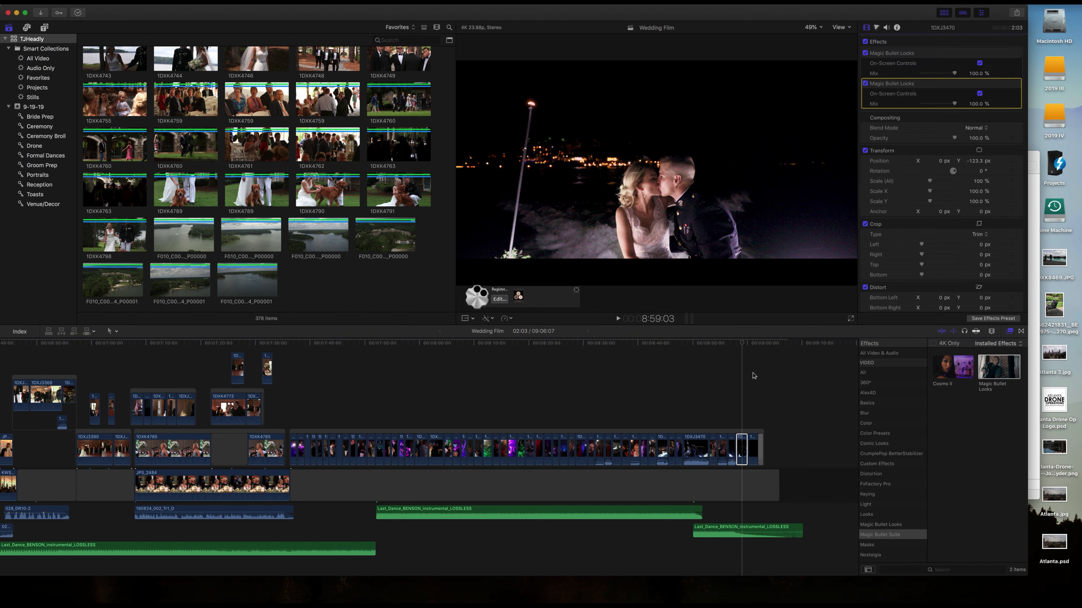
# Step: Compare the graded boat clips, toggle the first Magic Bullet Looks effect on the 2:03 clip, and delete the duplicate effect
pyautogui.click(697, 455)
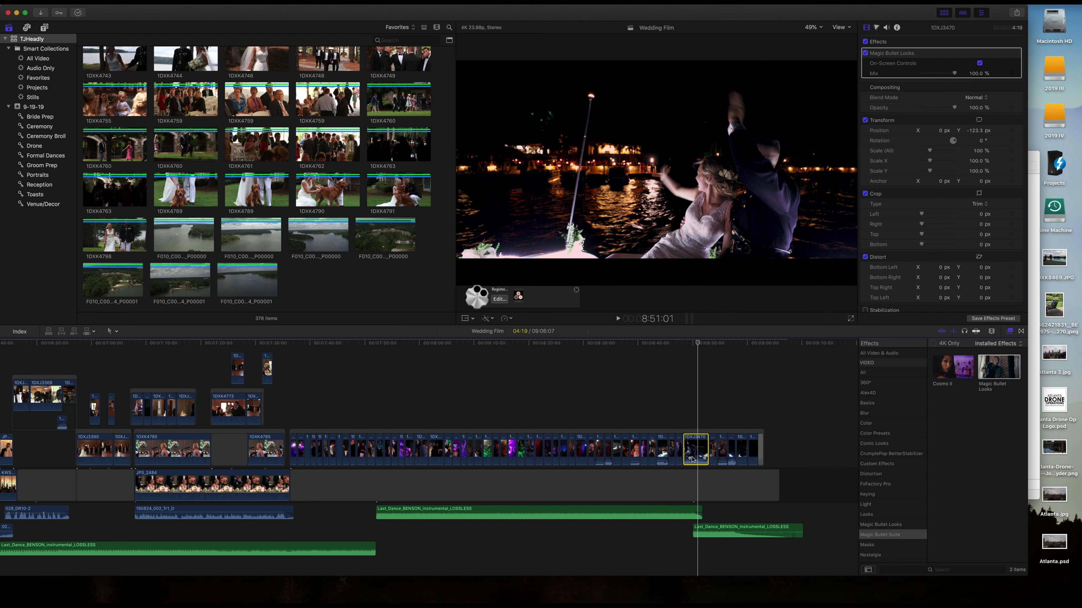
pyautogui.click(731, 443)
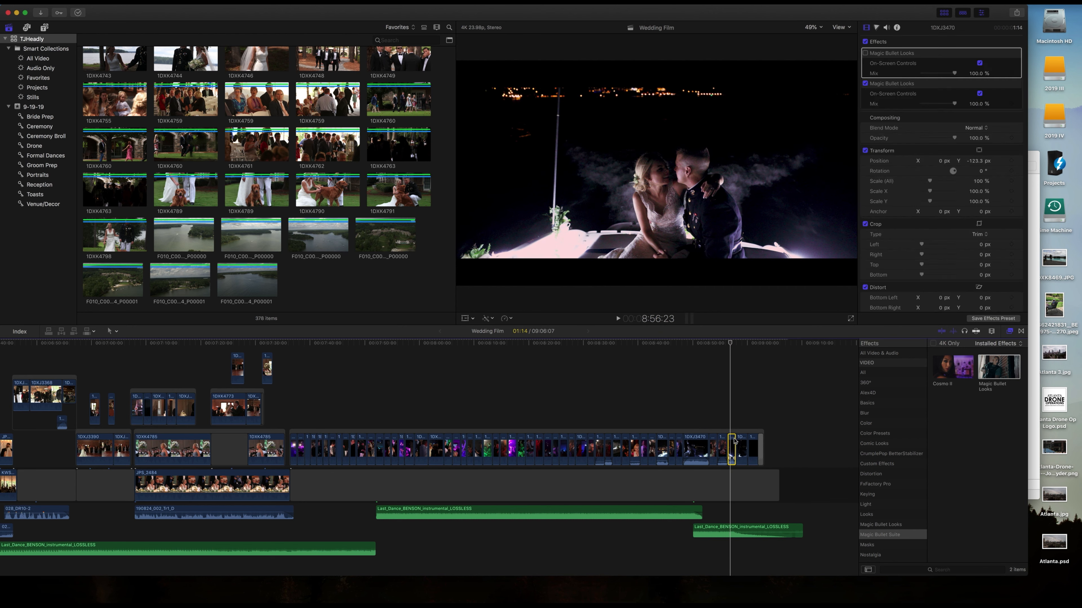
pyautogui.click(750, 425)
pyautogui.click(742, 447)
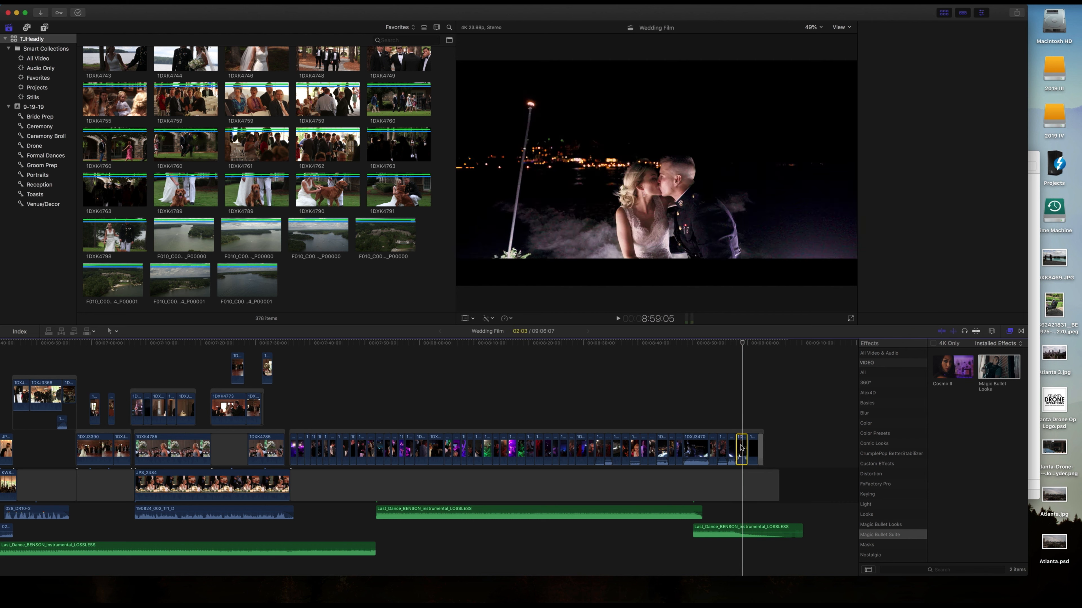
pyautogui.click(871, 53)
pyautogui.click(866, 54)
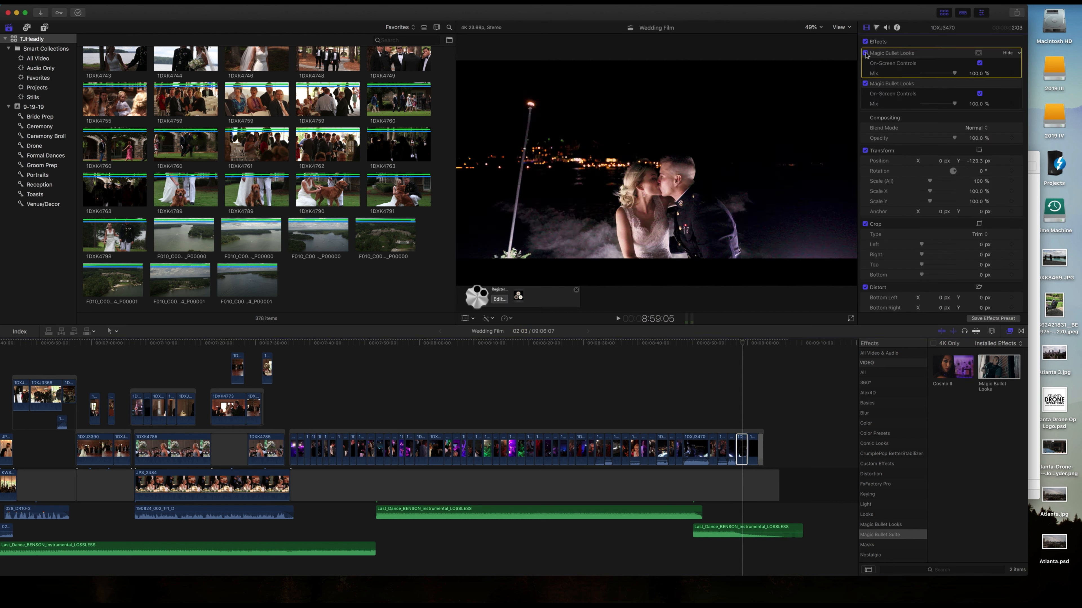
pyautogui.click(865, 53)
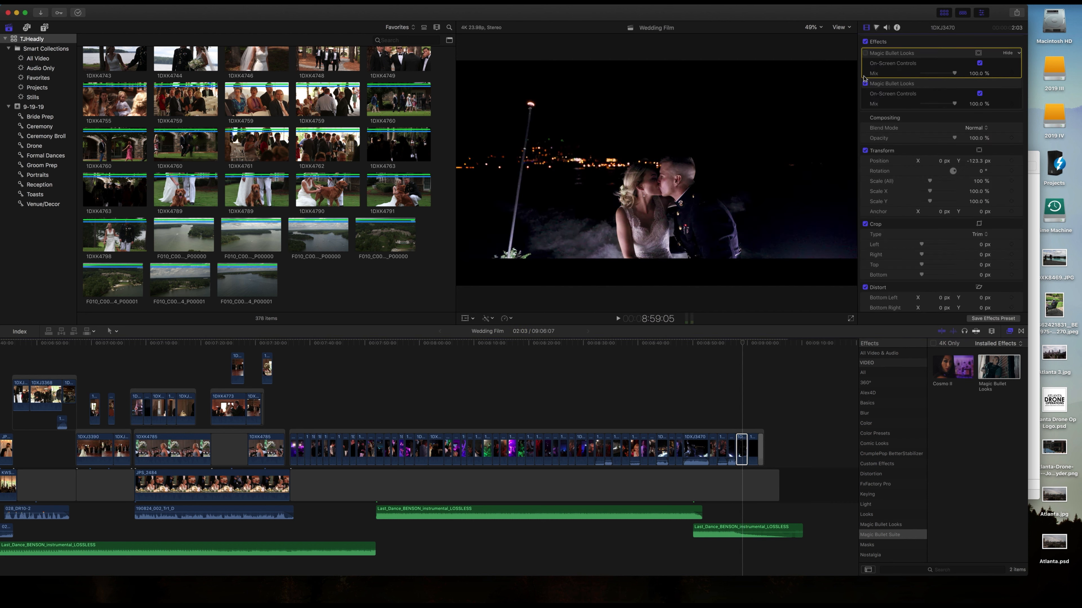
pyautogui.click(865, 54)
pyautogui.press('Delete')
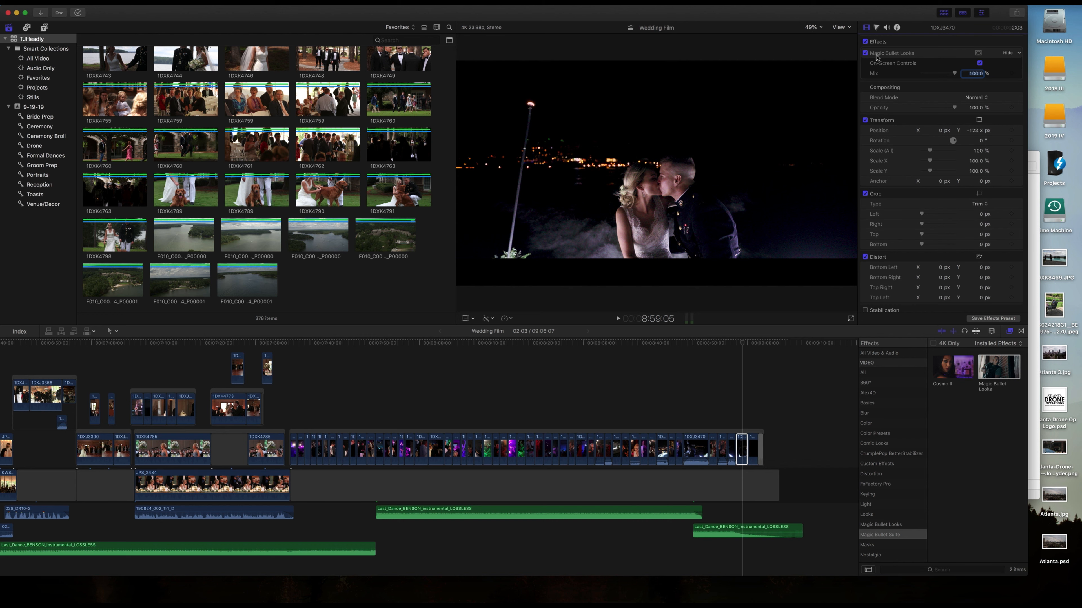